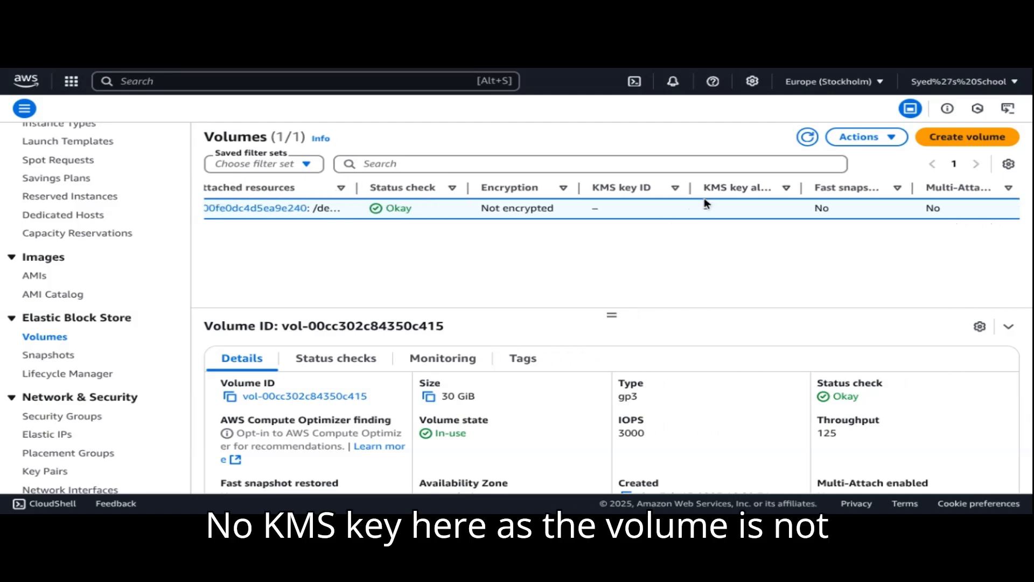
# Start creating a new EBS volume of type General Purpose SSD (gp2) with a size of 30 GiB.
pyautogui.hscroll(-6, 702, 206)
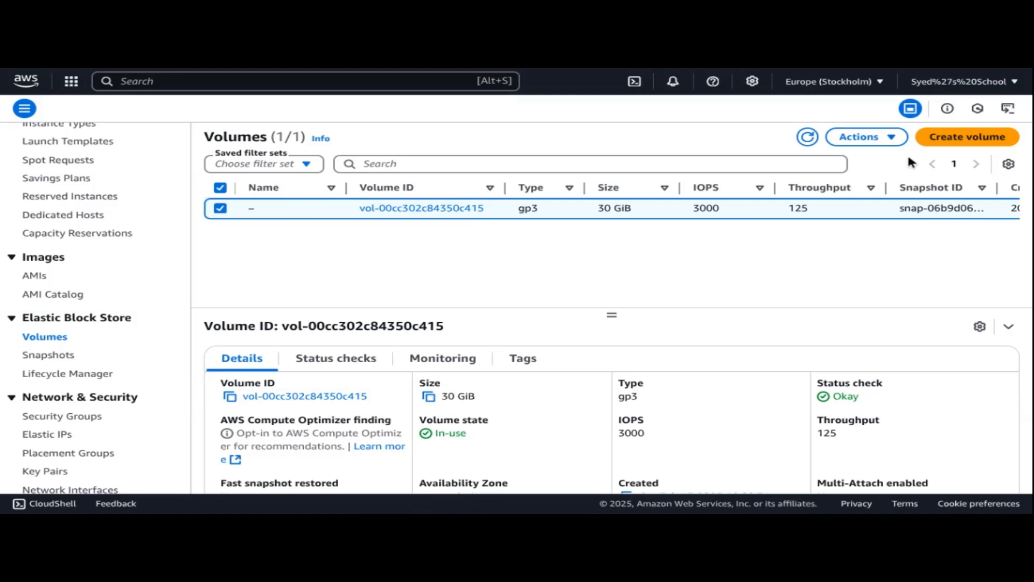
pyautogui.click(960, 139)
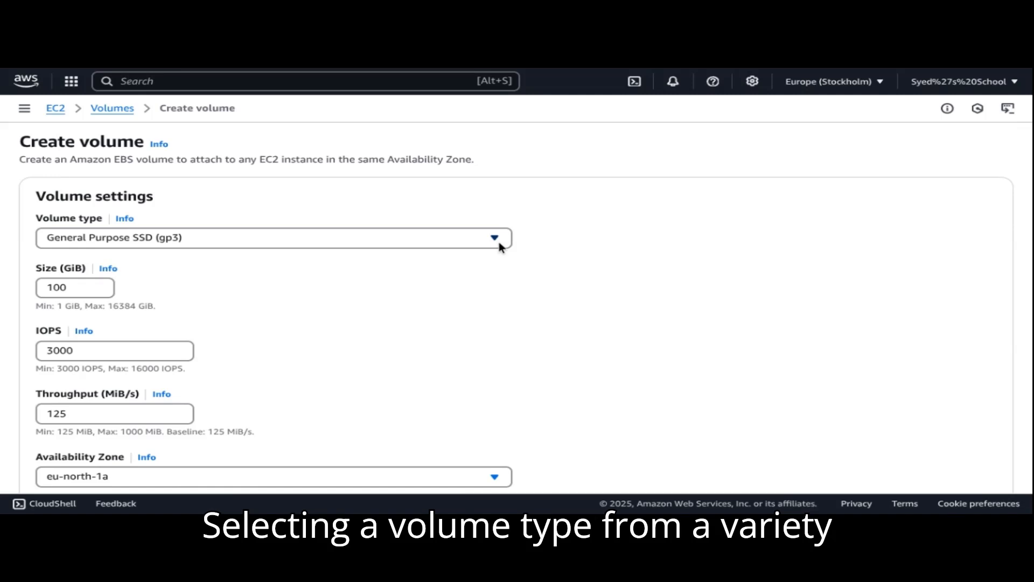
pyautogui.click(499, 246)
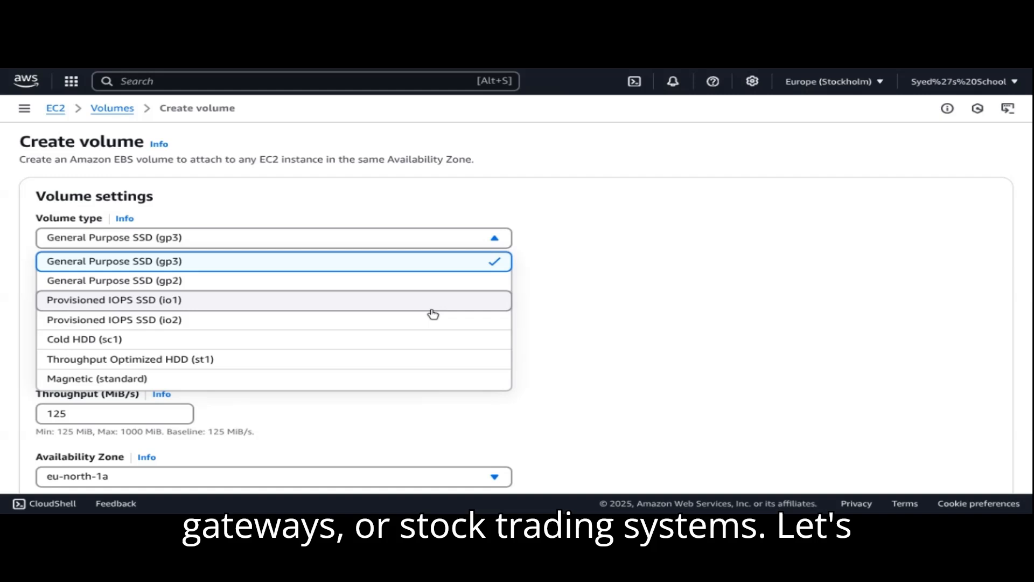
pyautogui.click(411, 285)
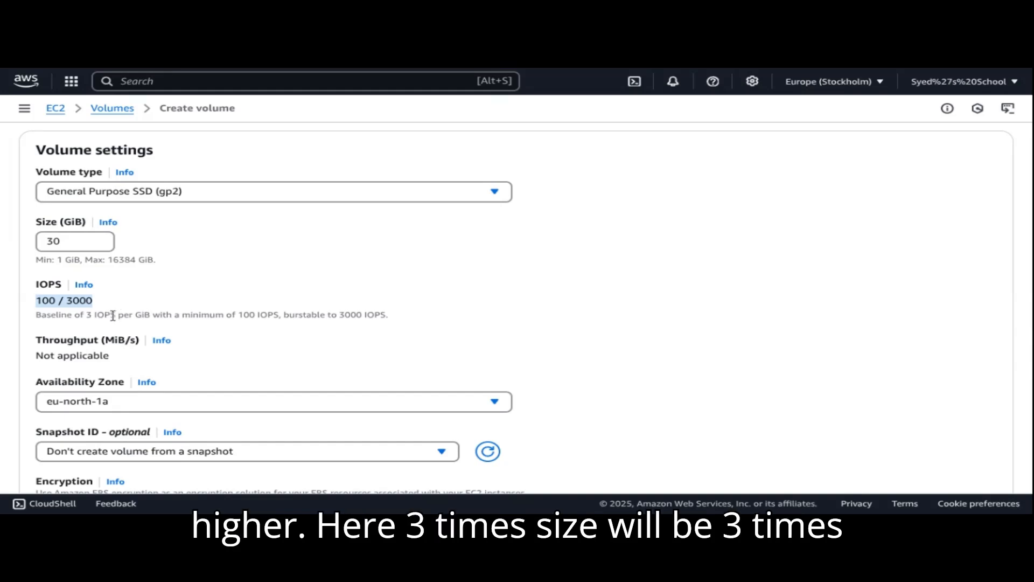
pyautogui.click(157, 302)
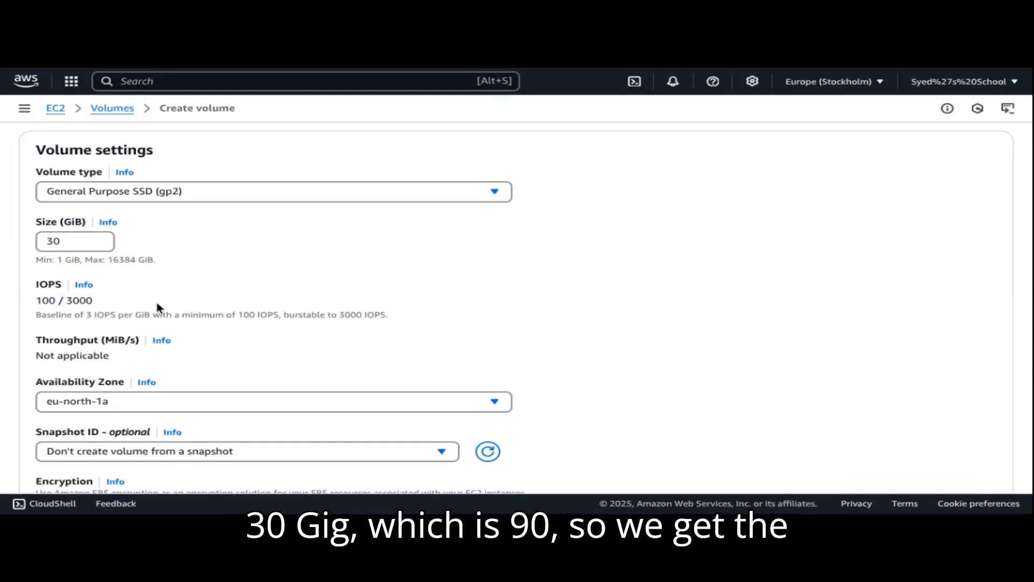
pyautogui.tripleClick(257, 318)
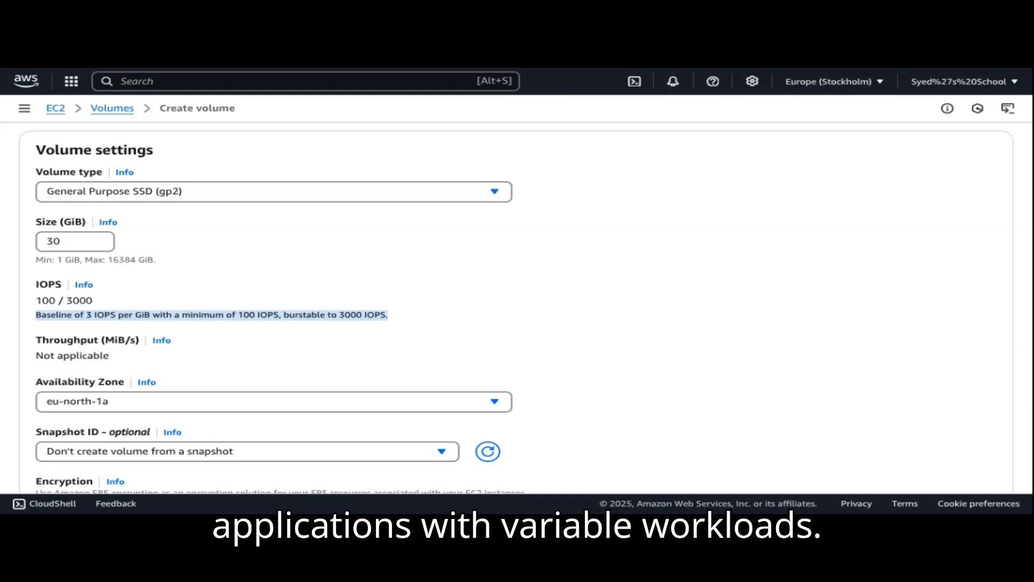
# Keep Availability Zone eu-north-1a with no source snapshot, and enable encryption for the new volume.
pyautogui.scroll(-3, 494, 278)
pyautogui.click(493, 278)
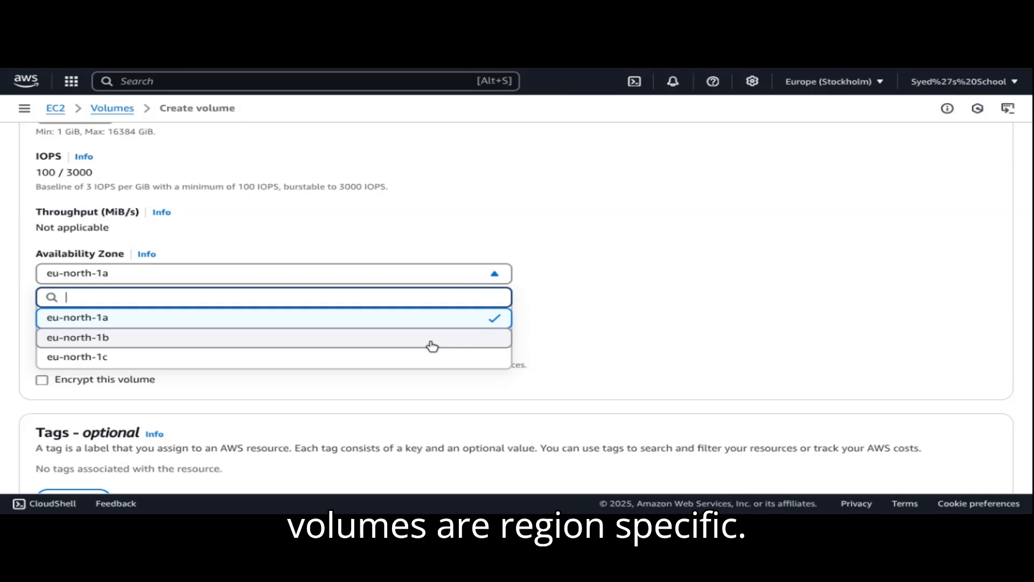
pyautogui.click(487, 276)
pyautogui.scroll(-2, 457, 258)
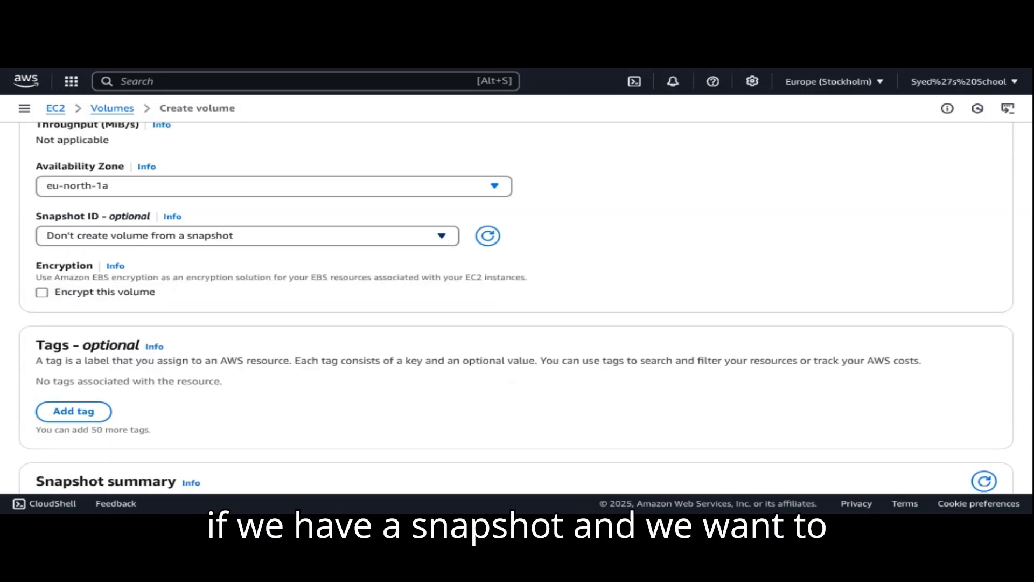
pyautogui.click(441, 236)
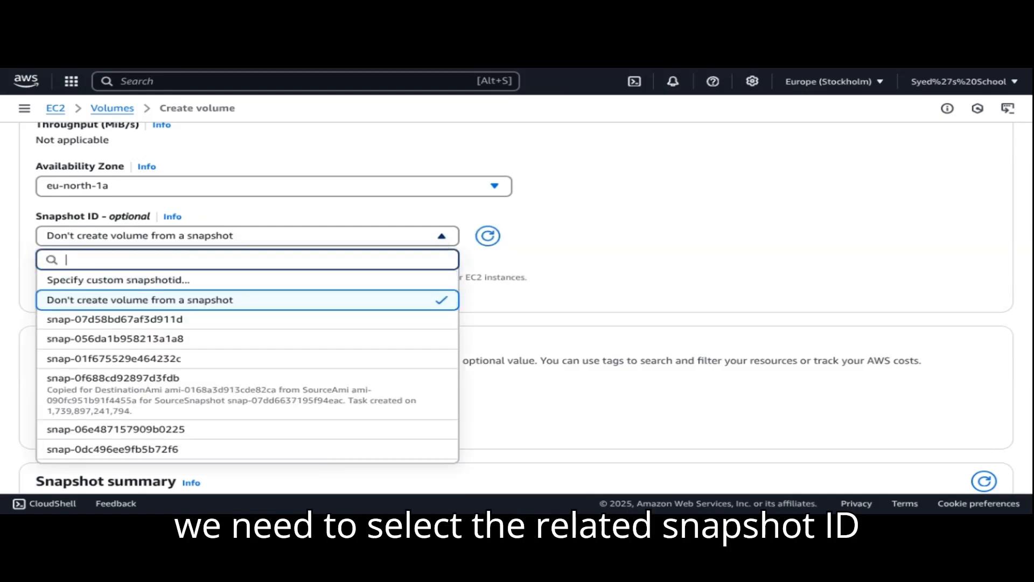
pyautogui.click(441, 237)
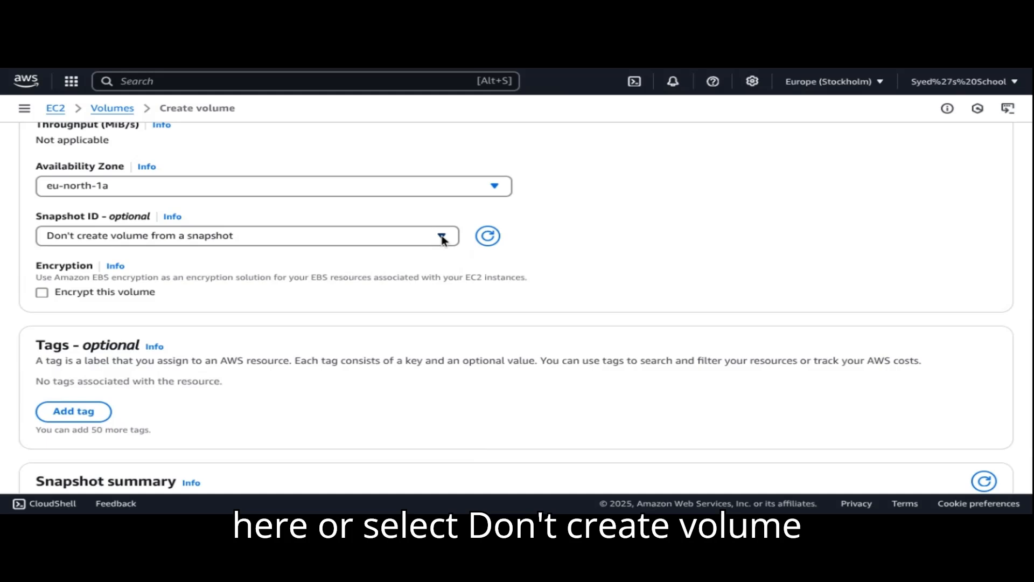
pyautogui.click(42, 292)
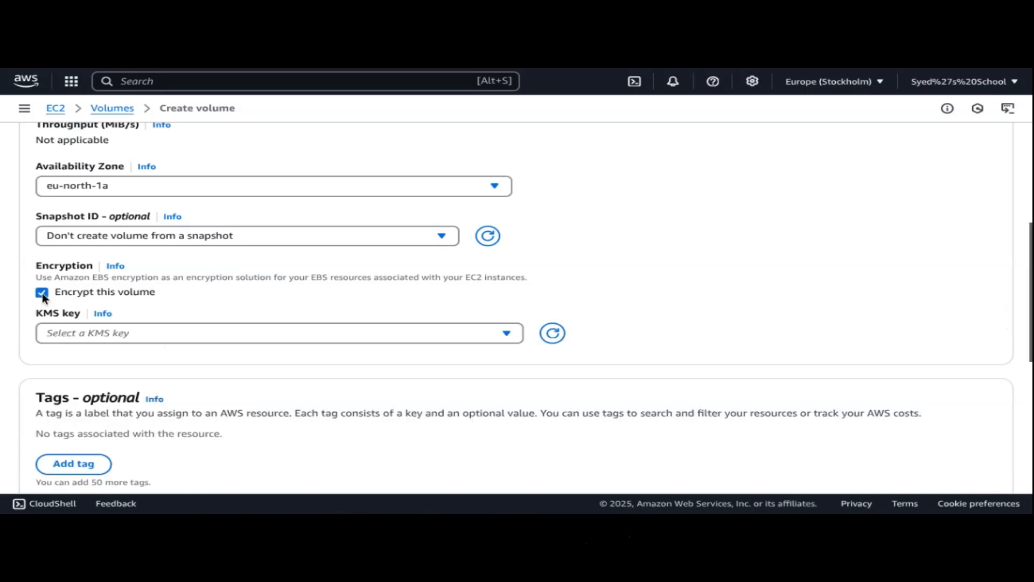
pyautogui.click(92, 332)
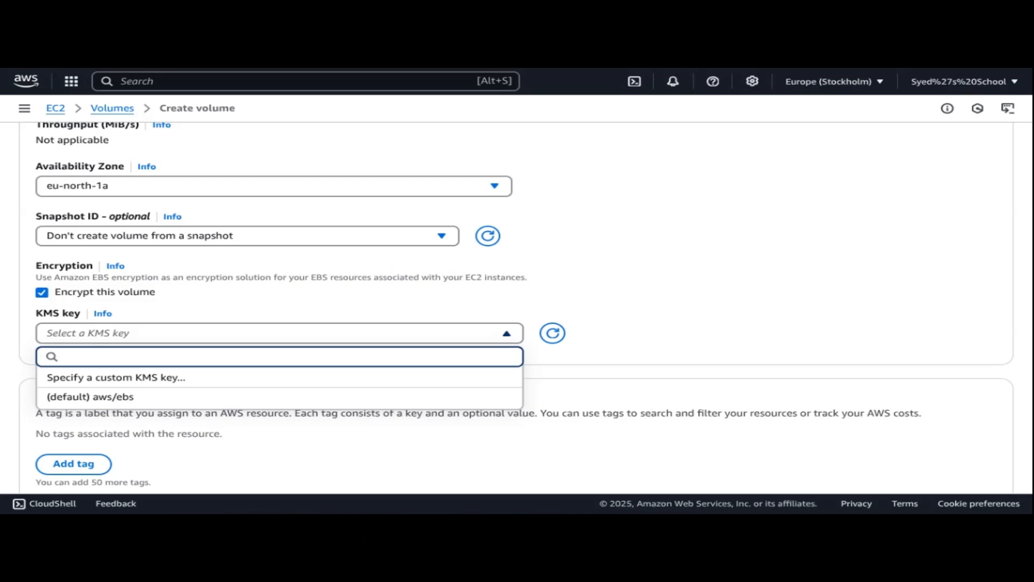
pyautogui.click(297, 389)
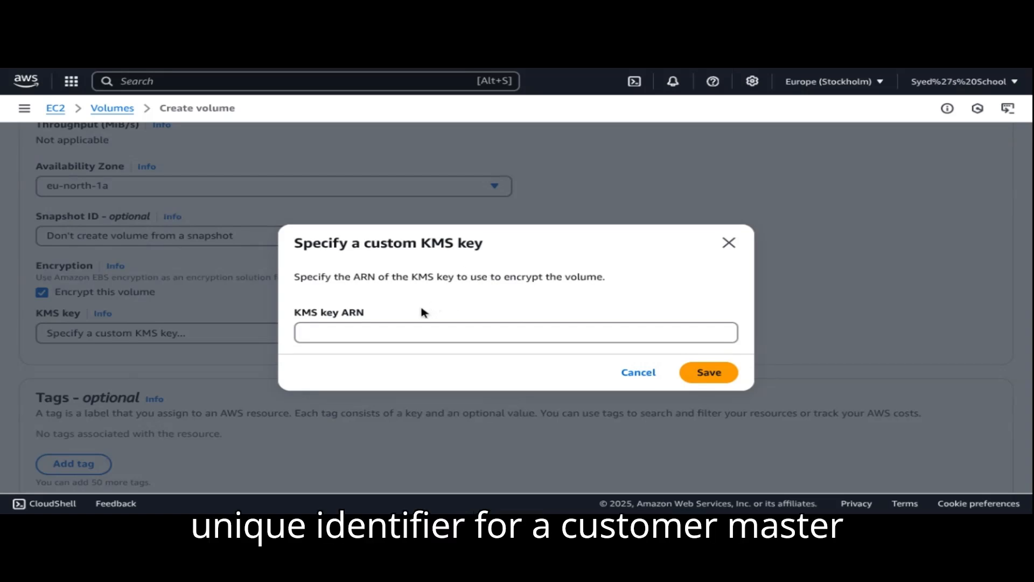
pyautogui.click(726, 243)
# Choose the (default) aws/ebs KMS key for the encryption and create the volume without tags.
pyautogui.click(457, 333)
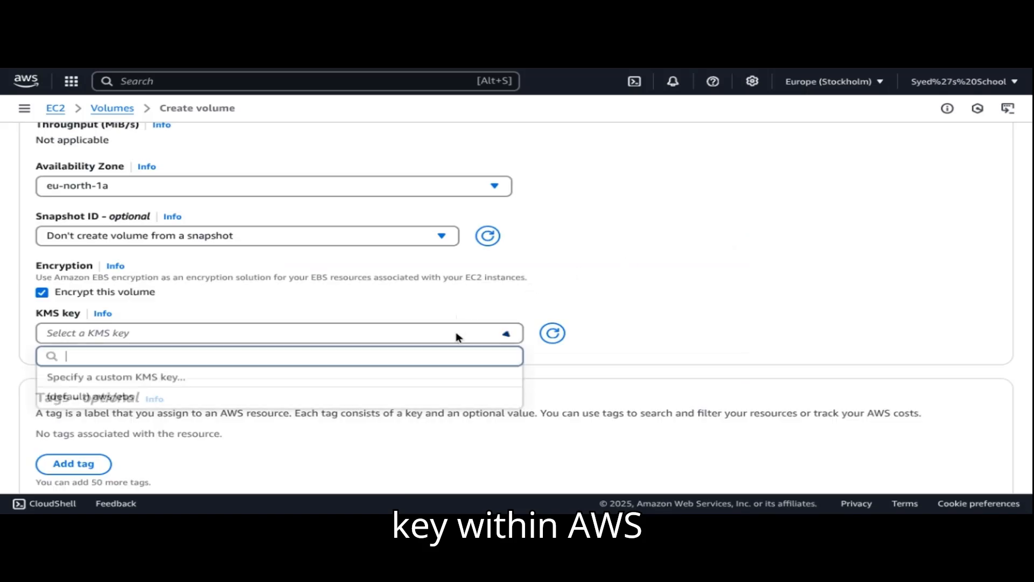
pyautogui.click(261, 405)
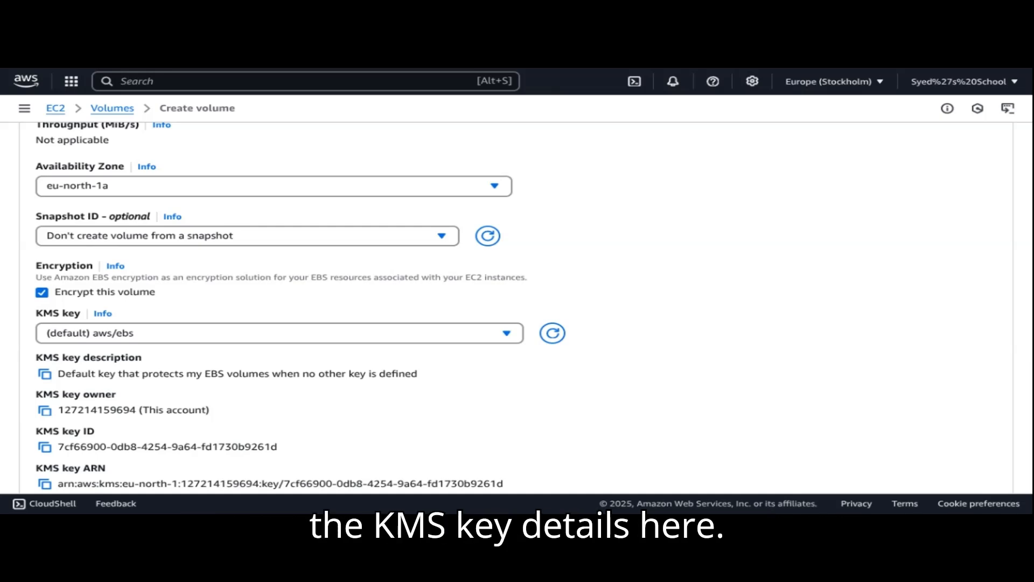
pyautogui.scroll(-7, 517, 307)
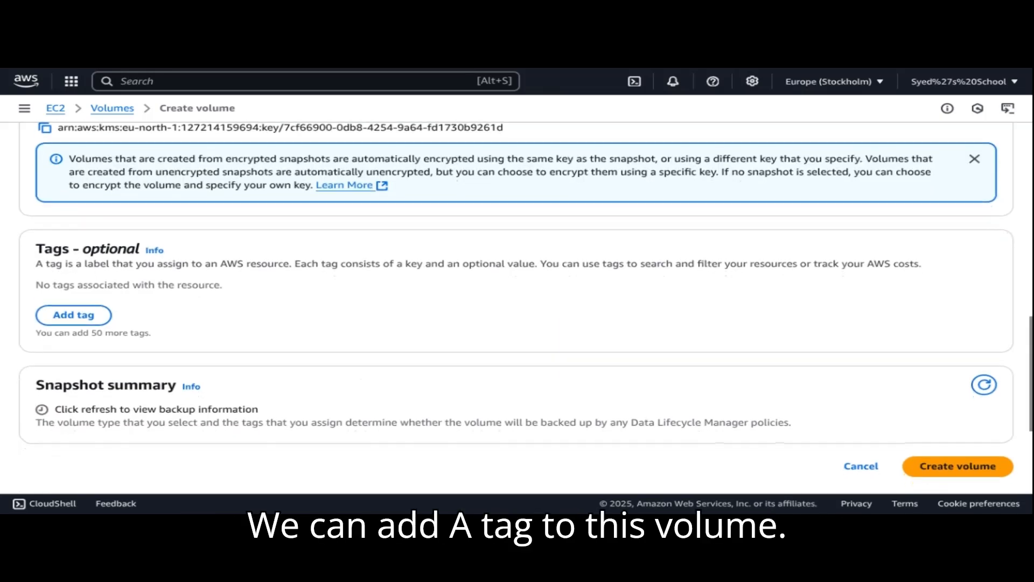
pyautogui.scroll(-2, 517, 300)
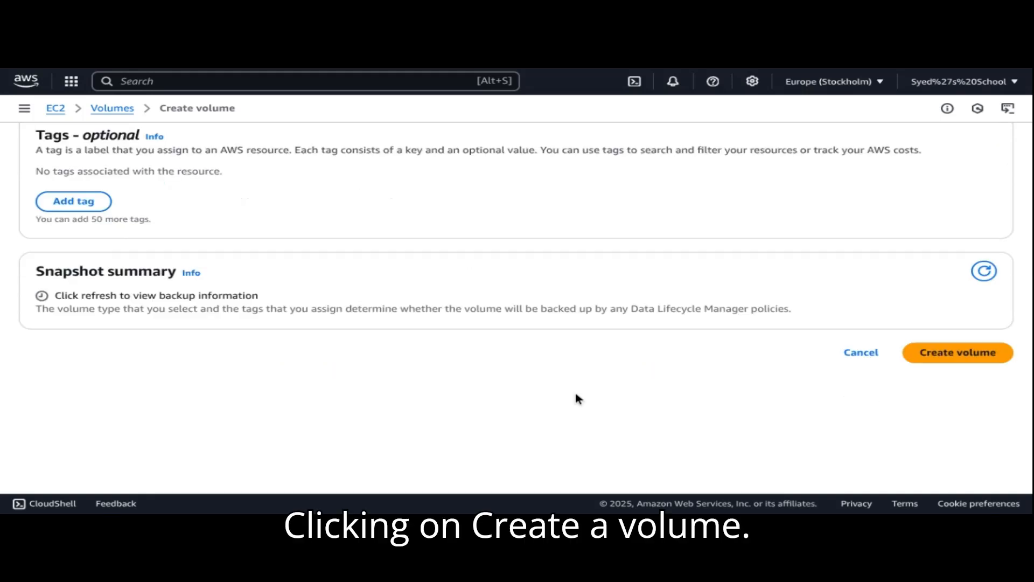
pyautogui.click(937, 353)
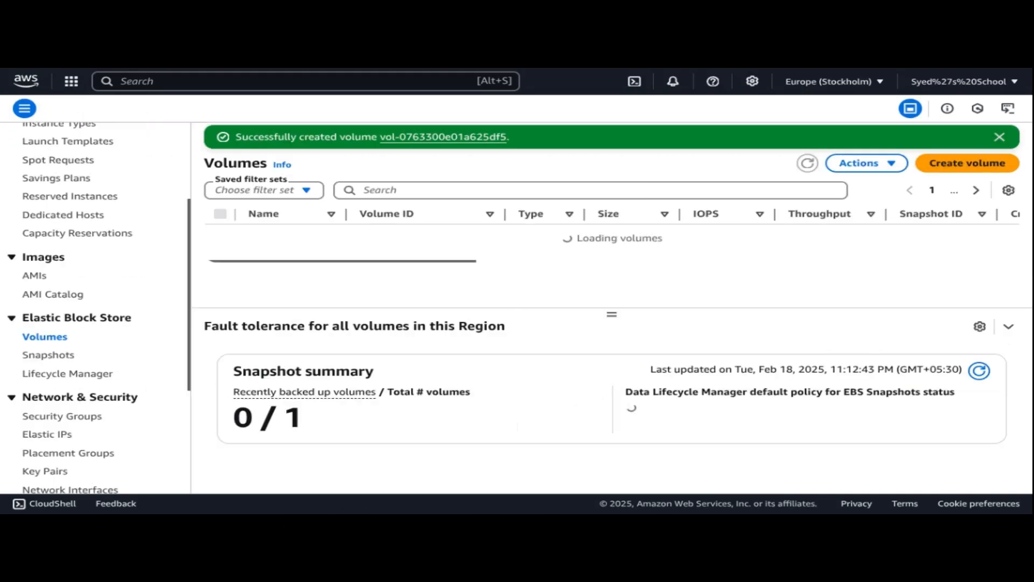
# Select the new gp2 volume and examine its details, encryption, volume state and attached resources.
pyautogui.click(220, 233)
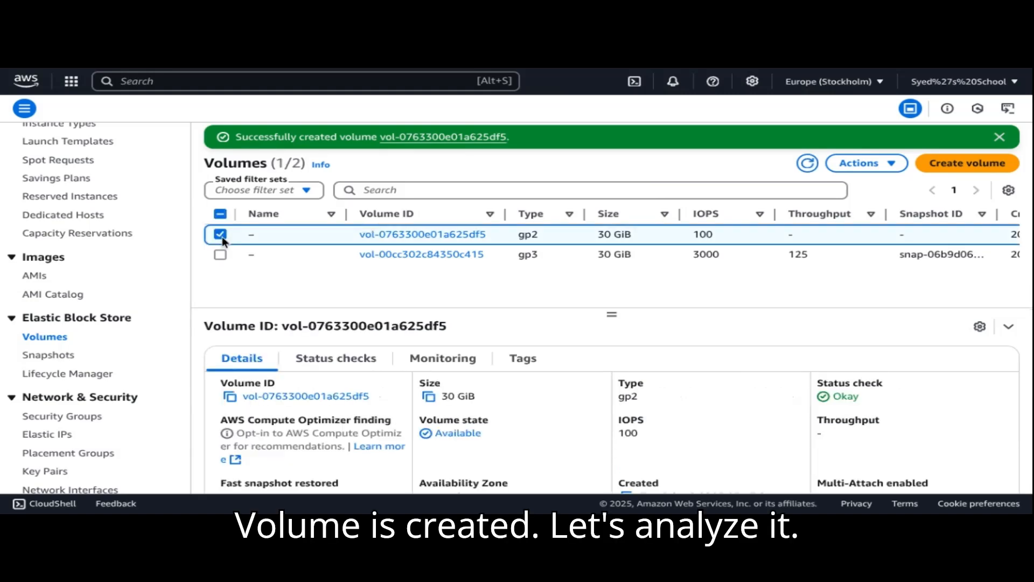
pyautogui.scroll(-2, 469, 371)
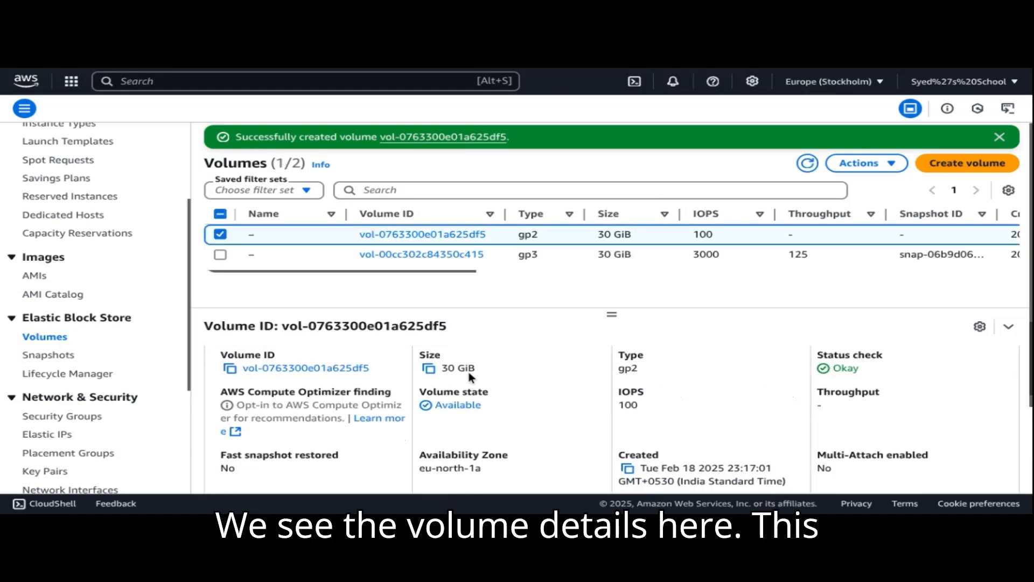
pyautogui.scroll(2, 468, 372)
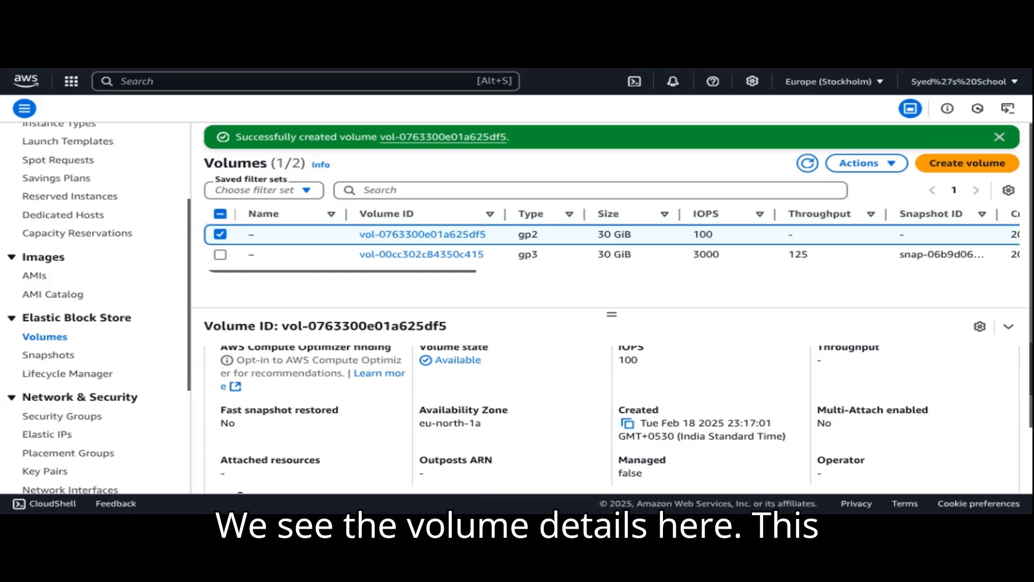
pyautogui.scroll(-1, 611, 415)
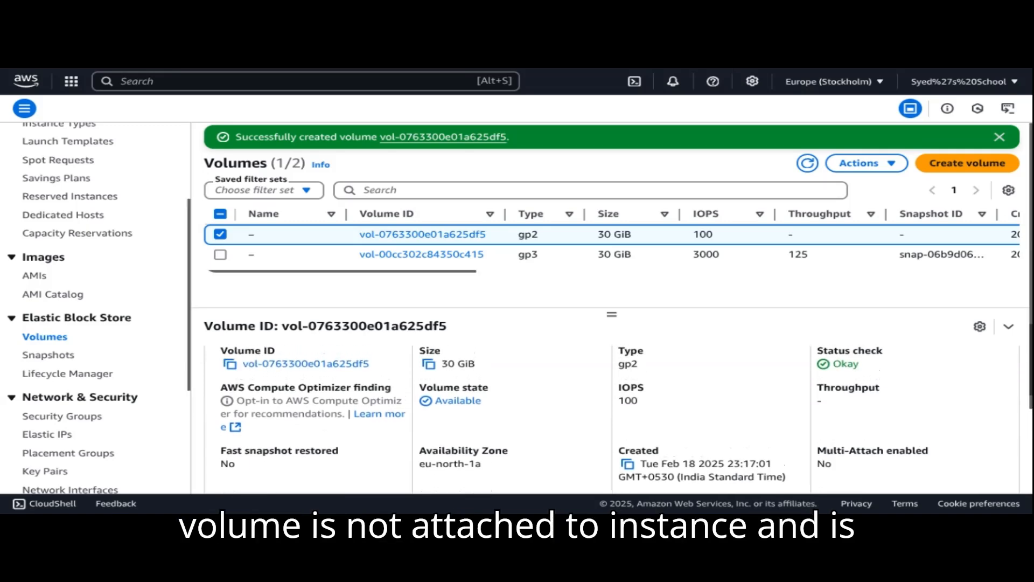
pyautogui.scroll(-4, 612, 414)
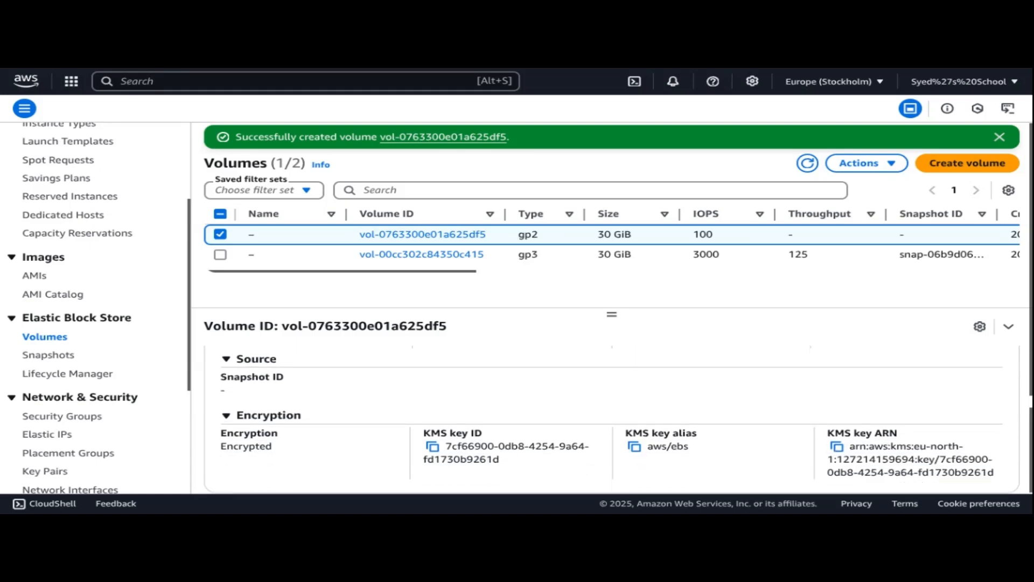
pyautogui.scroll(4, 611, 415)
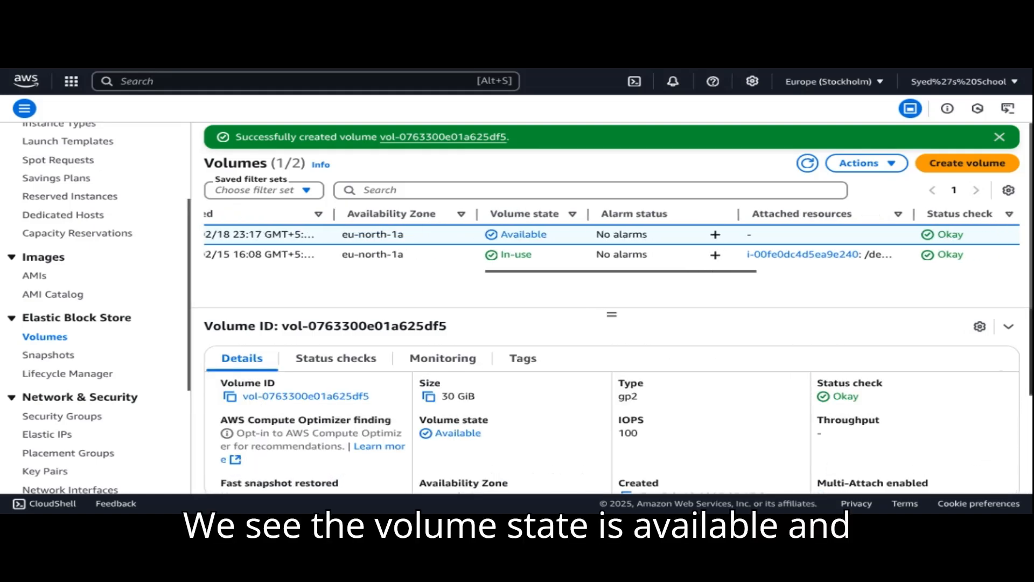
pyautogui.hscroll(2, 611, 242)
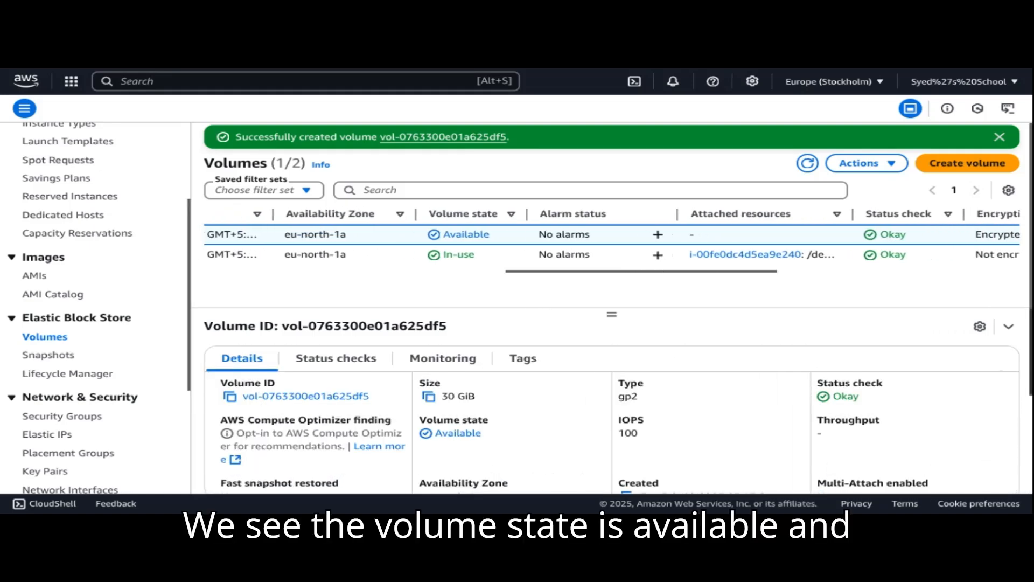
pyautogui.hscroll(2, 611, 242)
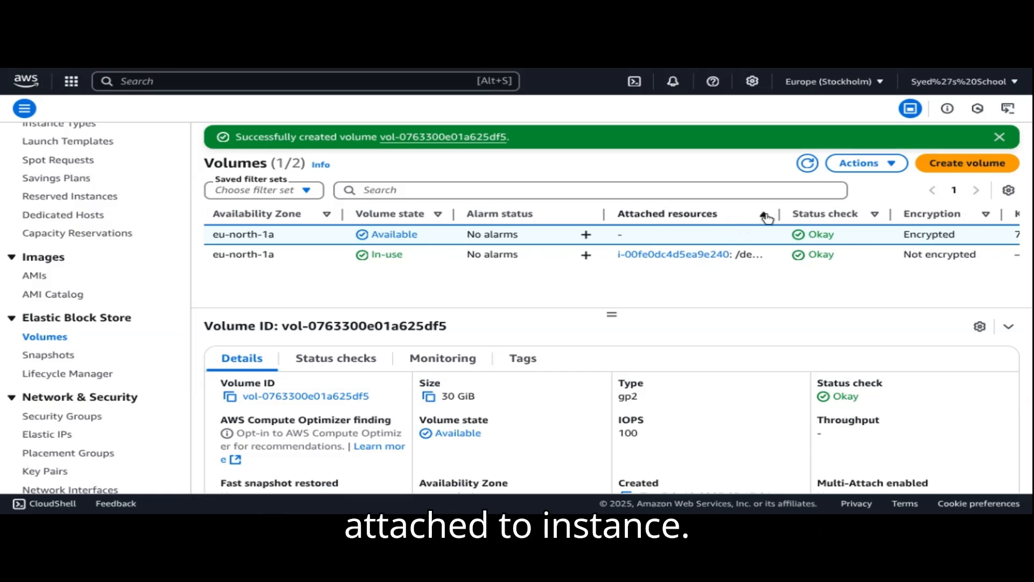
# Start attaching the new gp2 volume and choose the running instance i-00fe0dc4d5ea9e240 as its target.
pyautogui.rightClick(621, 232)
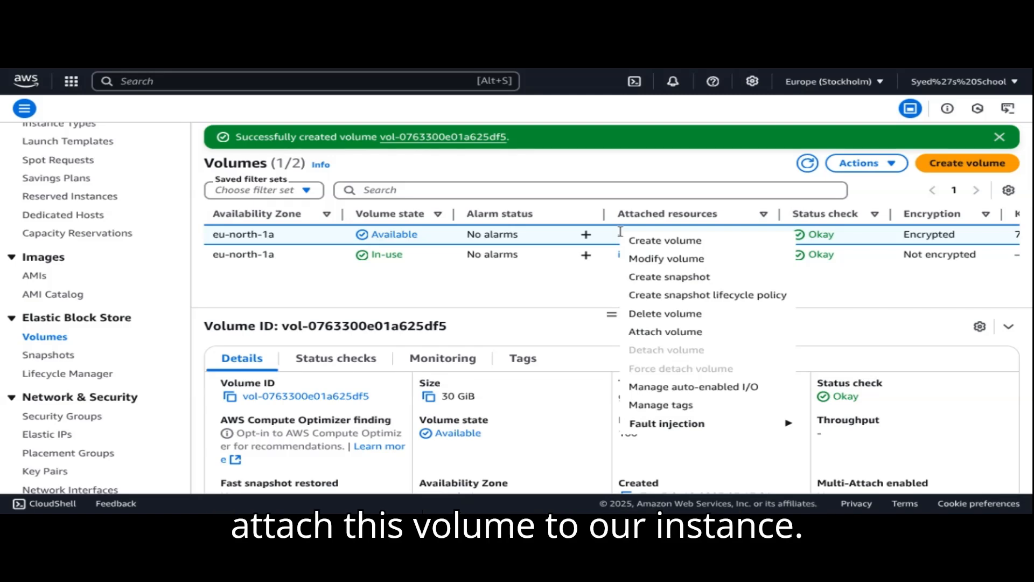
pyautogui.click(678, 333)
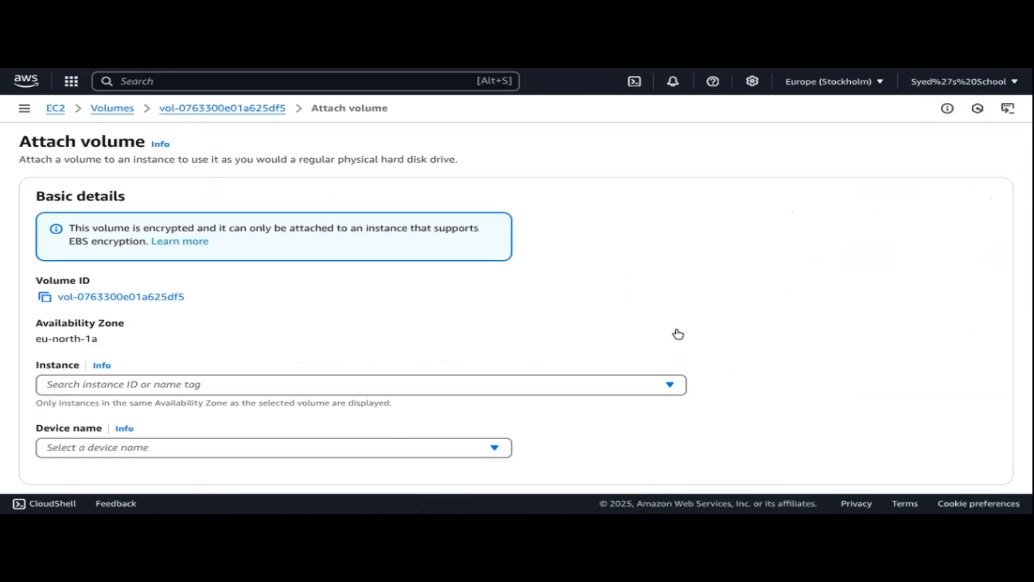
pyautogui.scroll(-1, 424, 308)
pyautogui.click(437, 310)
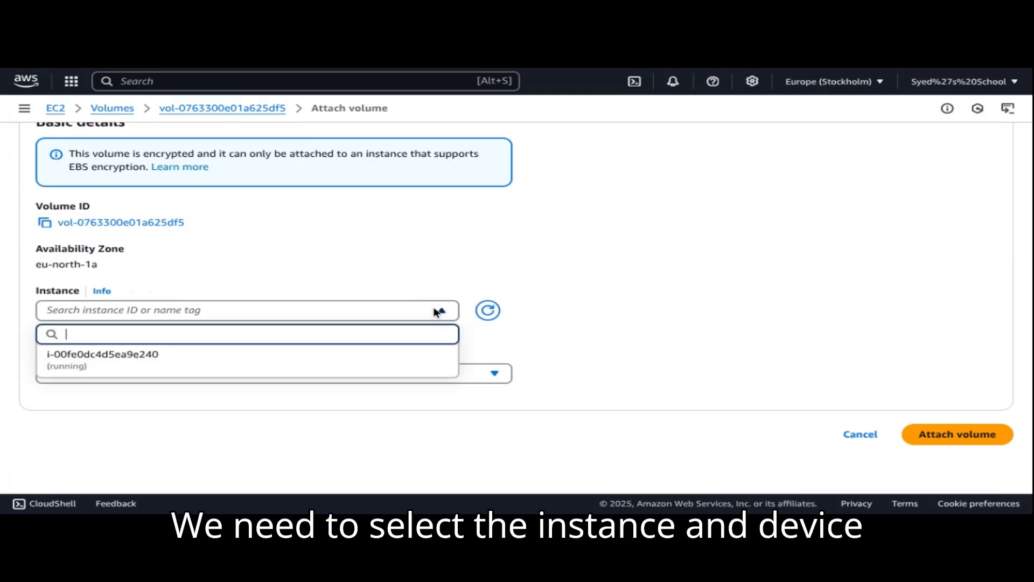
pyautogui.click(308, 366)
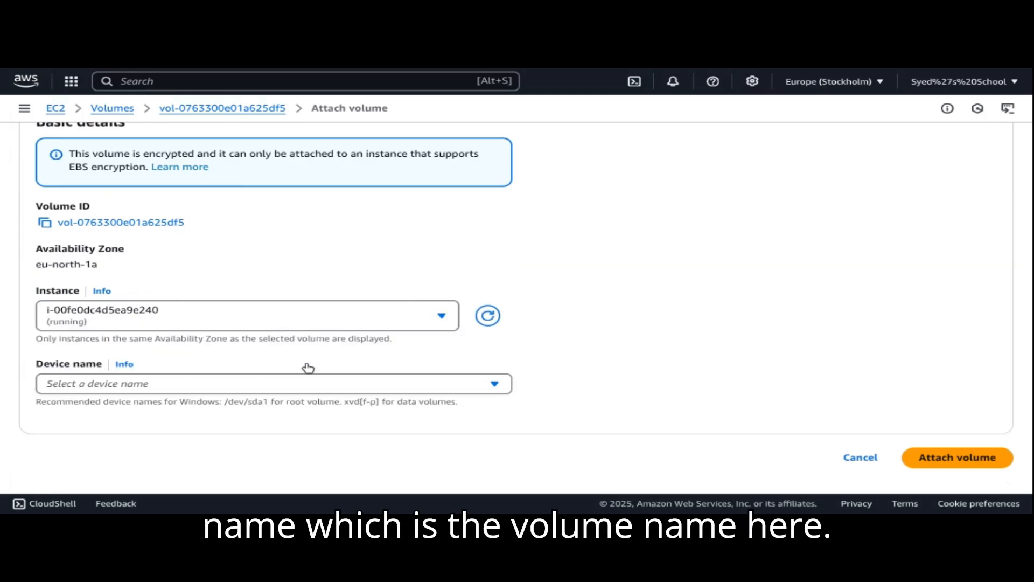
# Set the device name to xvdb and attach the volume to the instance.
pyautogui.click(354, 380)
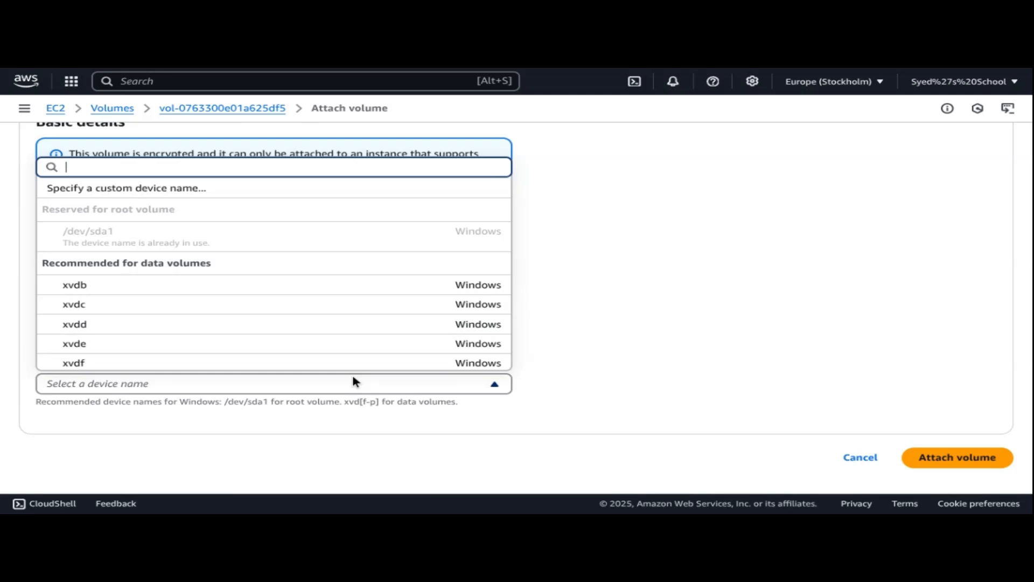
pyautogui.click(353, 381)
pyautogui.click(353, 381)
pyautogui.click(230, 291)
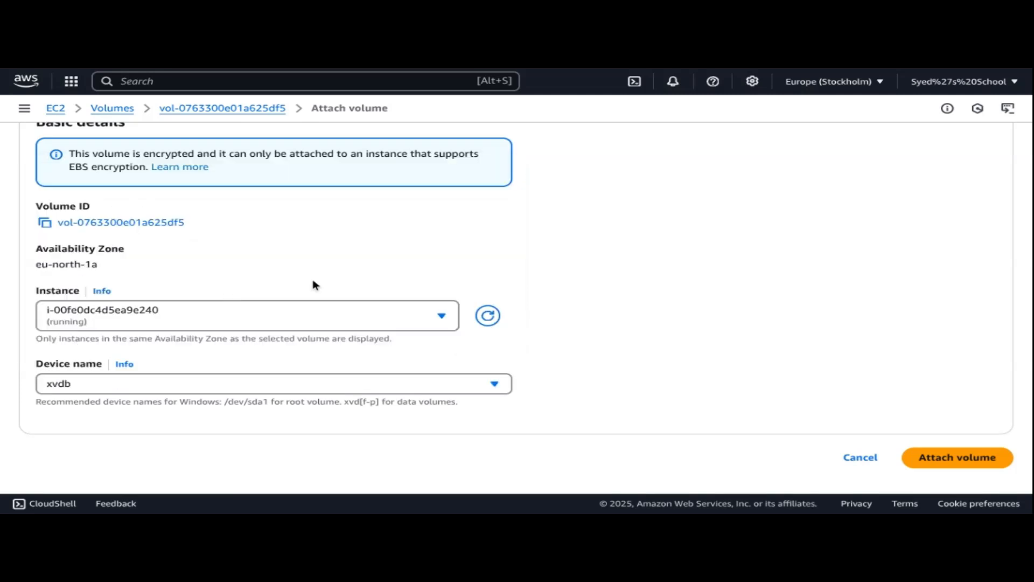
pyautogui.click(964, 458)
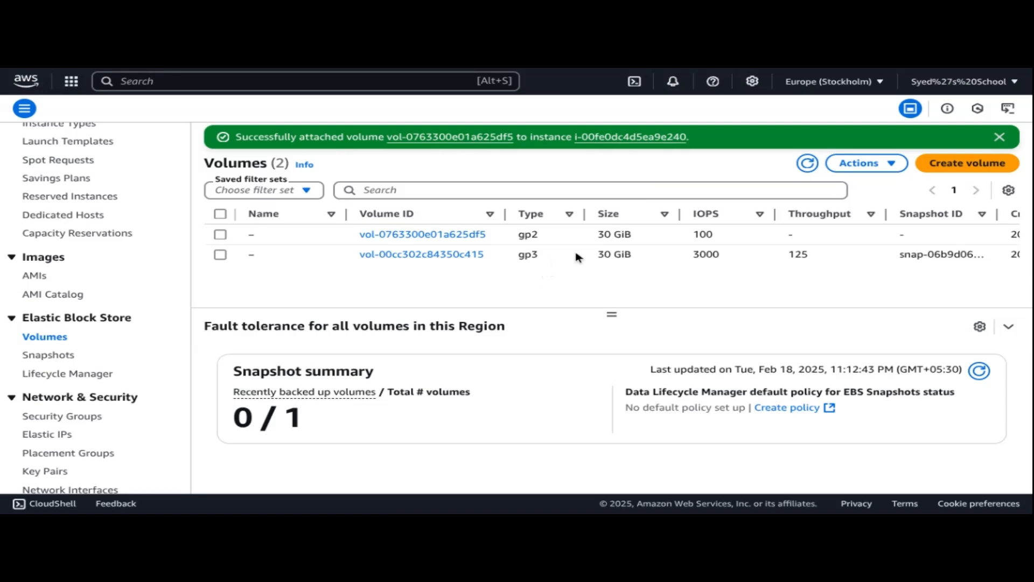
# Check the volume state of both volumes in the list.
pyautogui.hscroll(6, 576, 257)
pyautogui.hscroll(3, 577, 257)
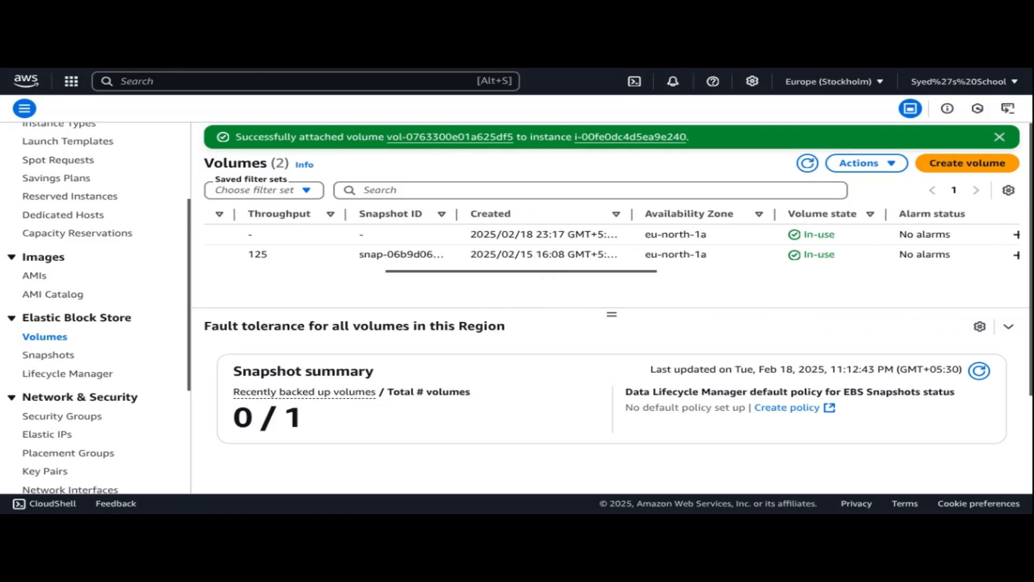
# Select the 30 GiB gp2 volume and detach it from its instance, confirming the detachment.
pyautogui.hscroll(-10, 224, 237)
pyautogui.click(224, 237)
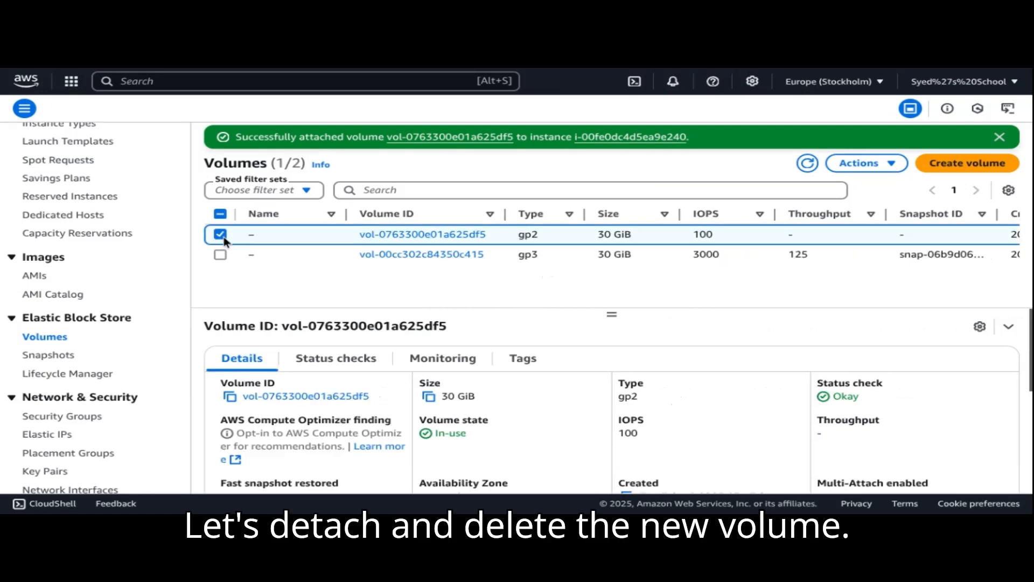
pyautogui.click(867, 163)
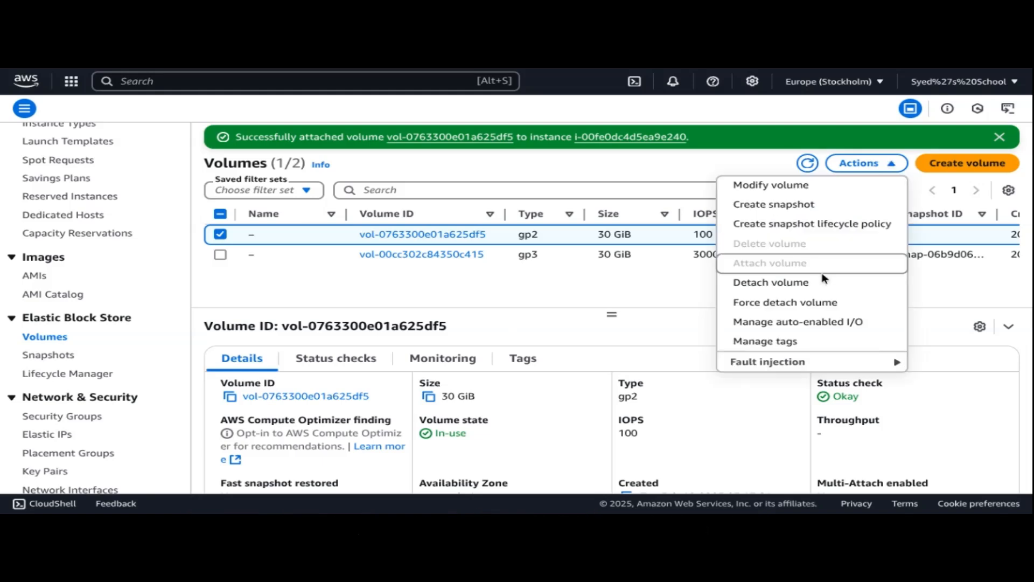
pyautogui.click(816, 287)
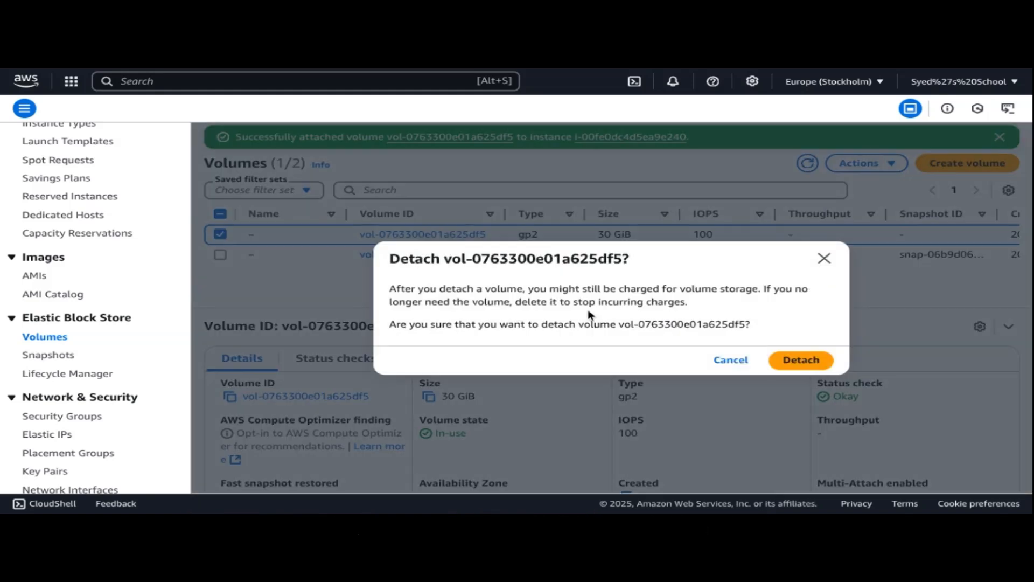
pyautogui.click(784, 360)
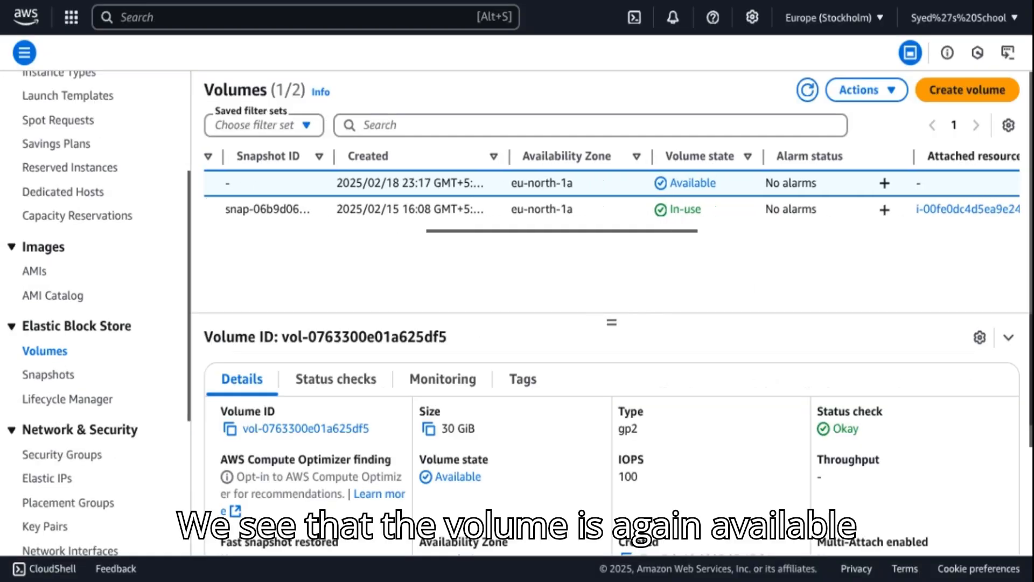
# Delete the detached gp2 volume, entering "delete" as the confirmation text.
pyautogui.hscroll(3, 612, 196)
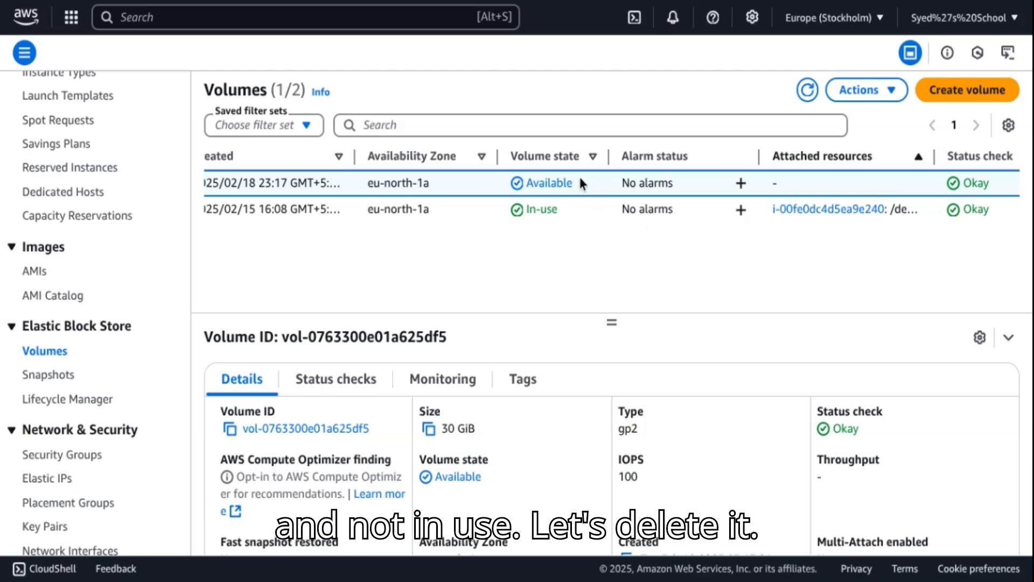
pyautogui.click(888, 94)
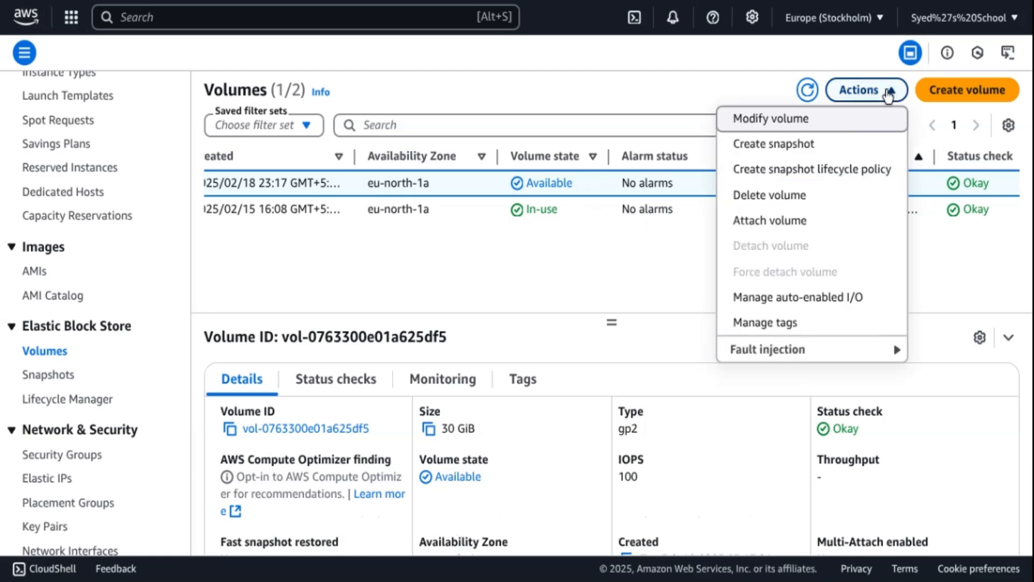
pyautogui.click(803, 194)
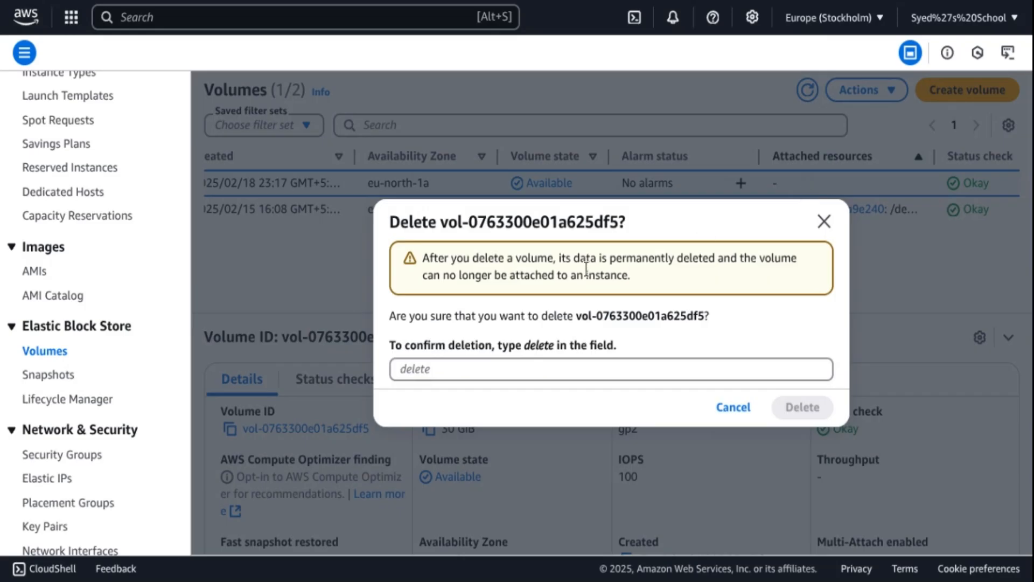
pyautogui.click(566, 363)
pyautogui.write('delete')
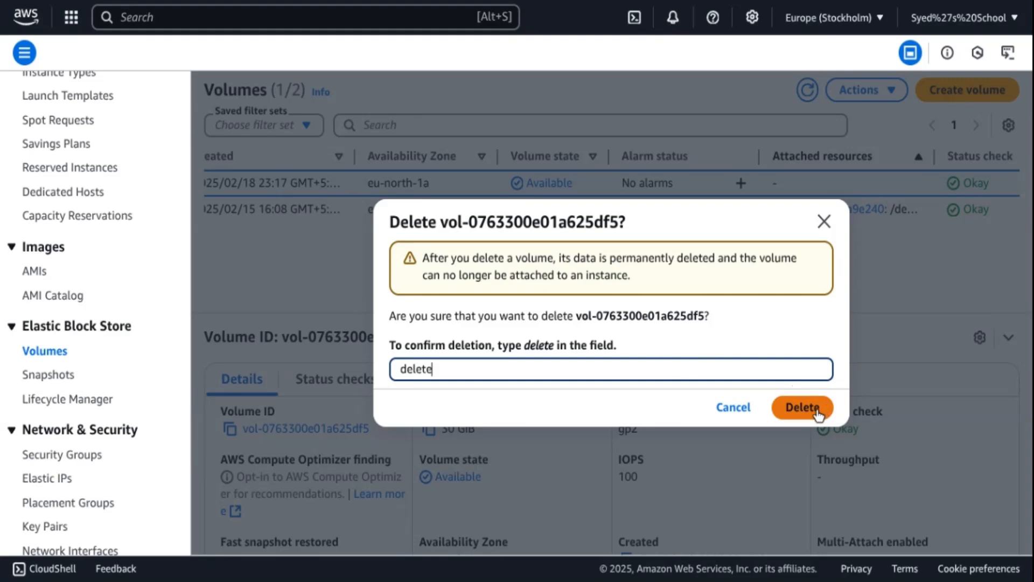
pyautogui.click(814, 410)
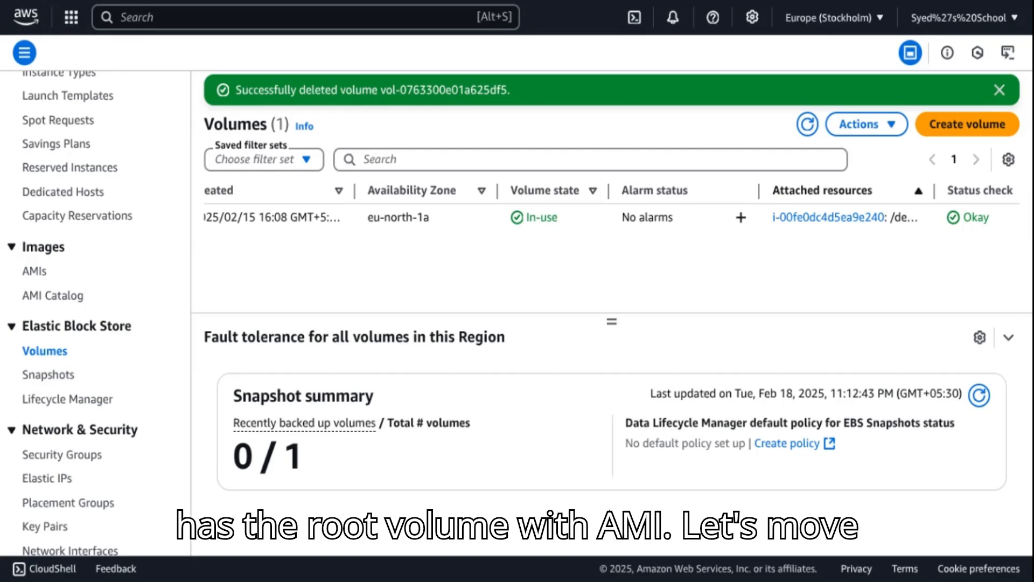
# Create a snapshot of the 30 GiB gp3 root volume with the description "Feb 2025".
pyautogui.click(221, 184)
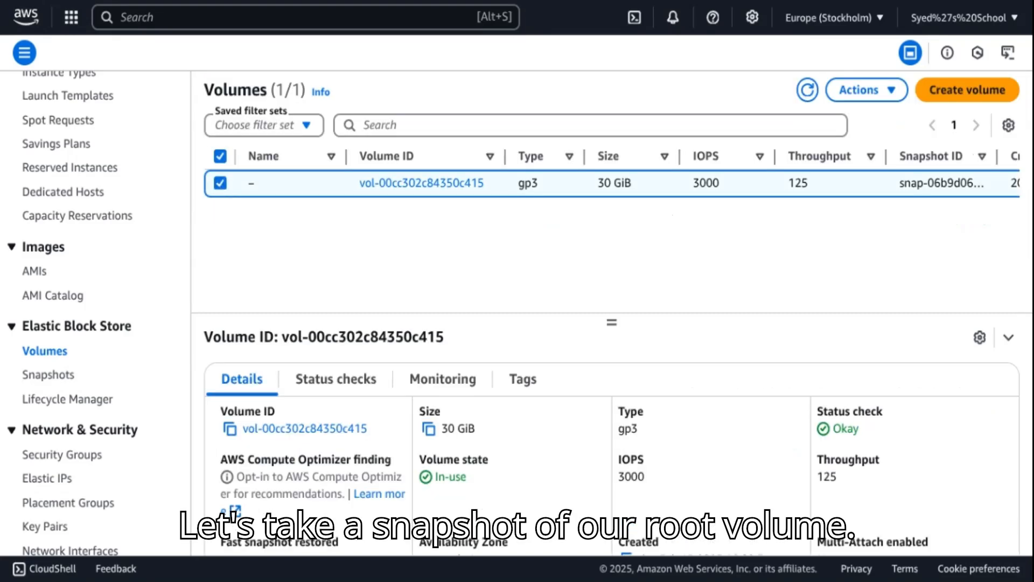
pyautogui.click(869, 90)
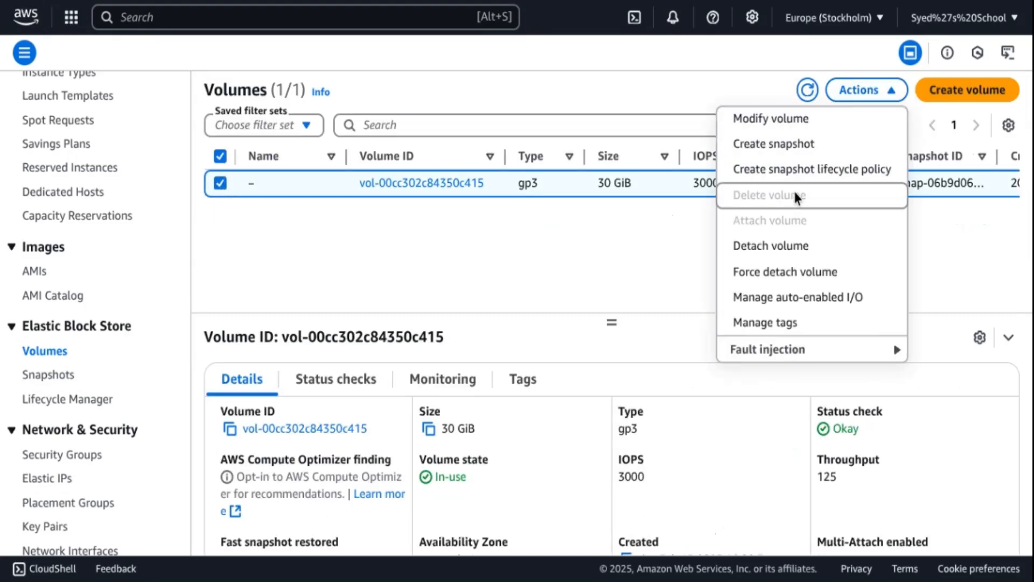
pyautogui.click(788, 145)
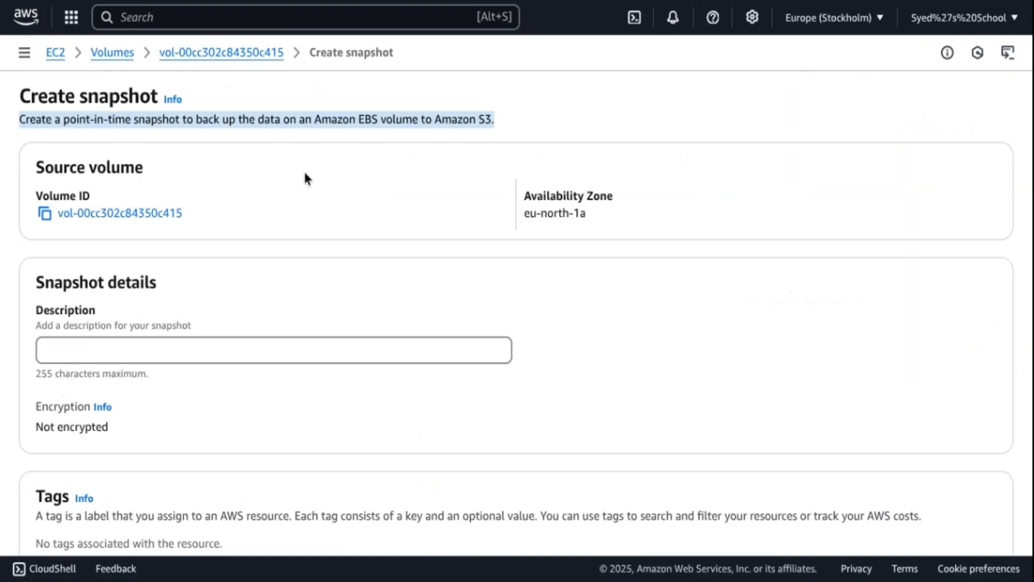
pyautogui.click(201, 351)
pyautogui.write('Feb 20')
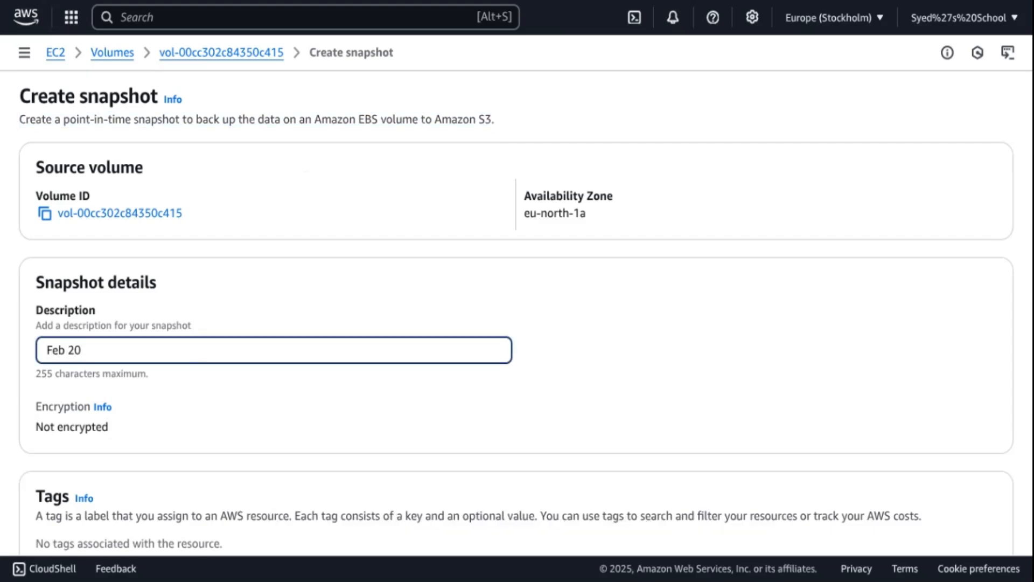
pyautogui.write('25')
pyautogui.scroll(-4, 261, 410)
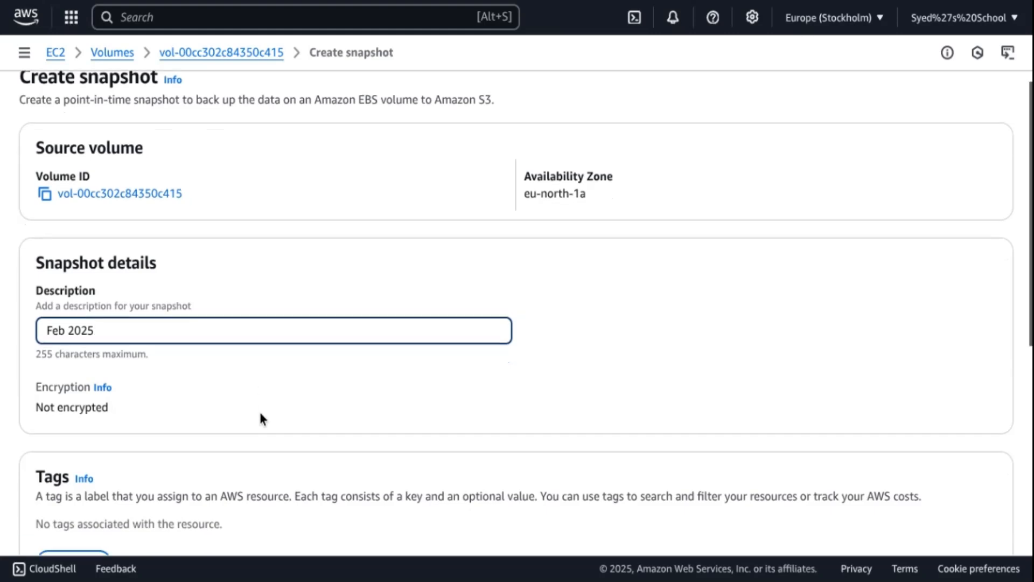
pyautogui.click(903, 447)
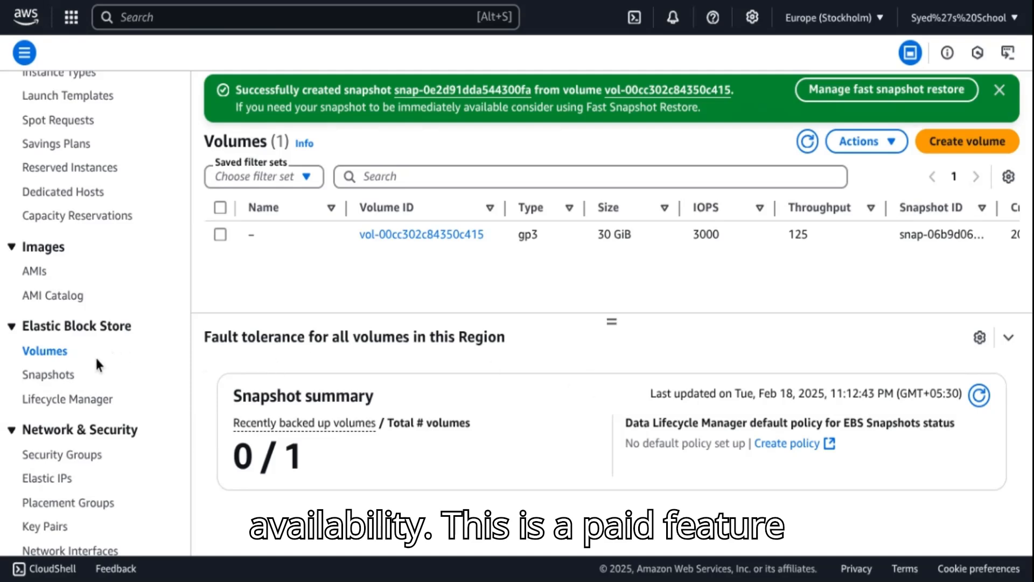
# Select the "Feb 2025" snapshot among the EBS snapshots and bring up the actions available for it.
pyautogui.click(56, 374)
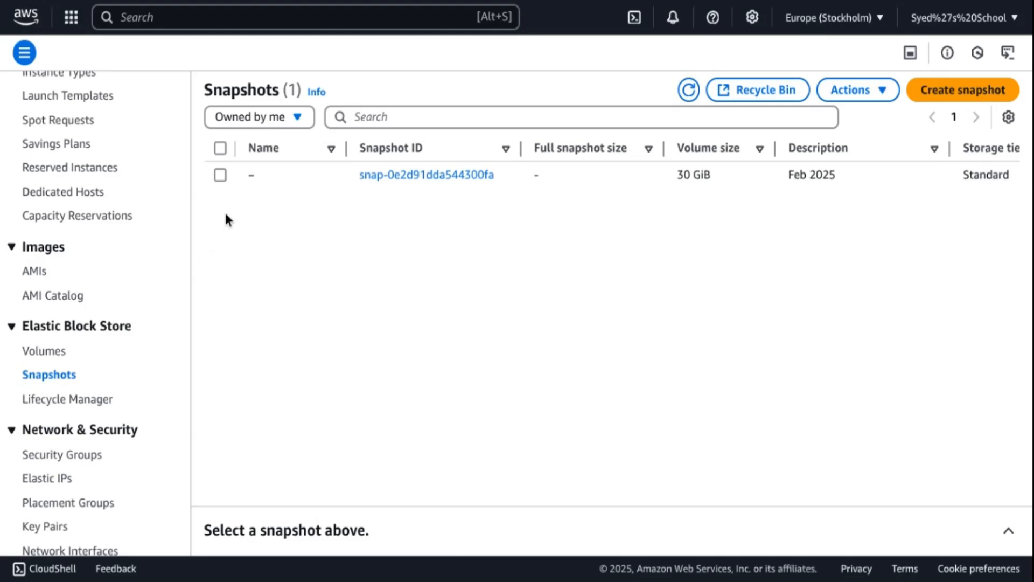
pyautogui.click(221, 175)
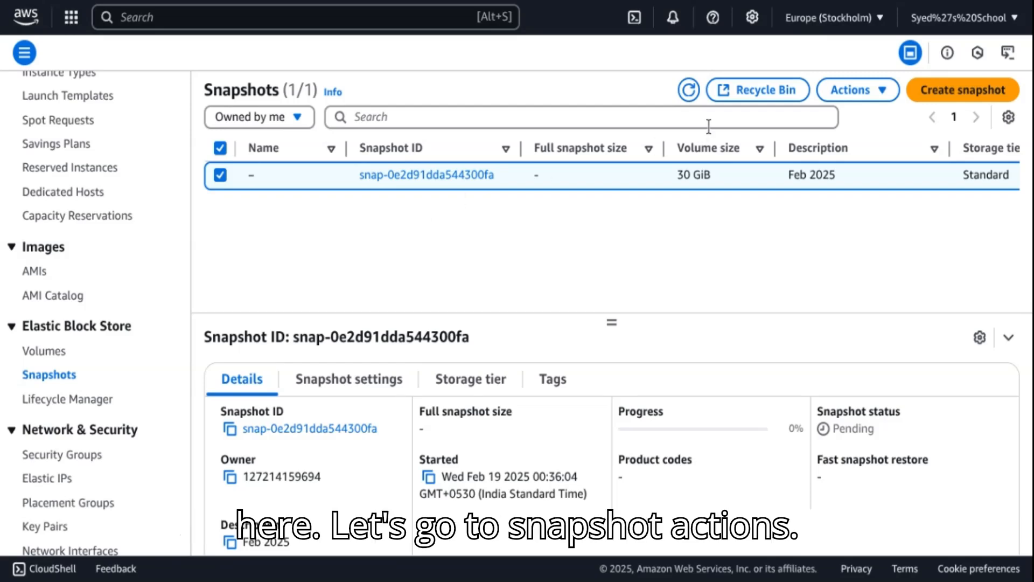
pyautogui.click(861, 97)
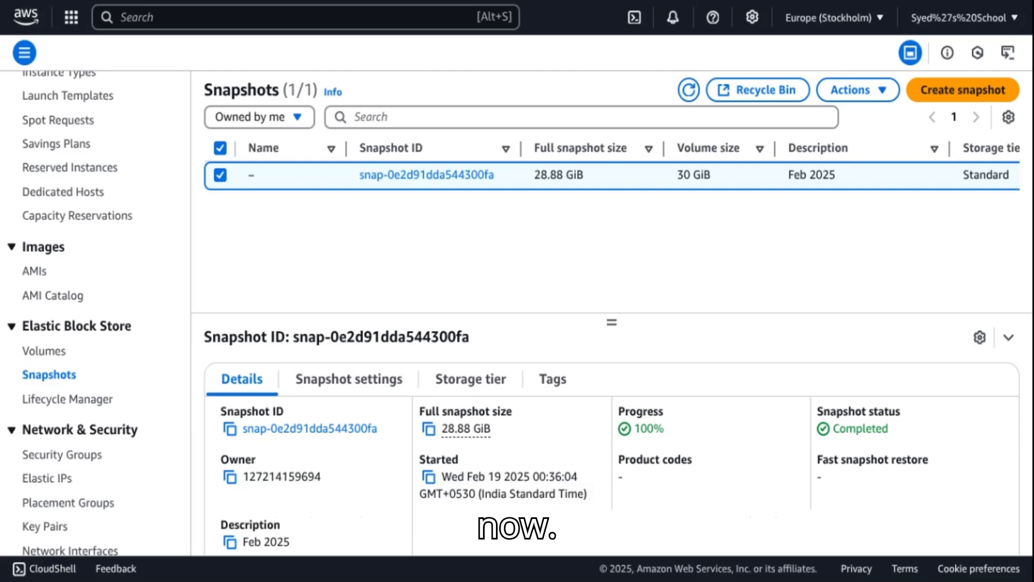
pyautogui.click(871, 92)
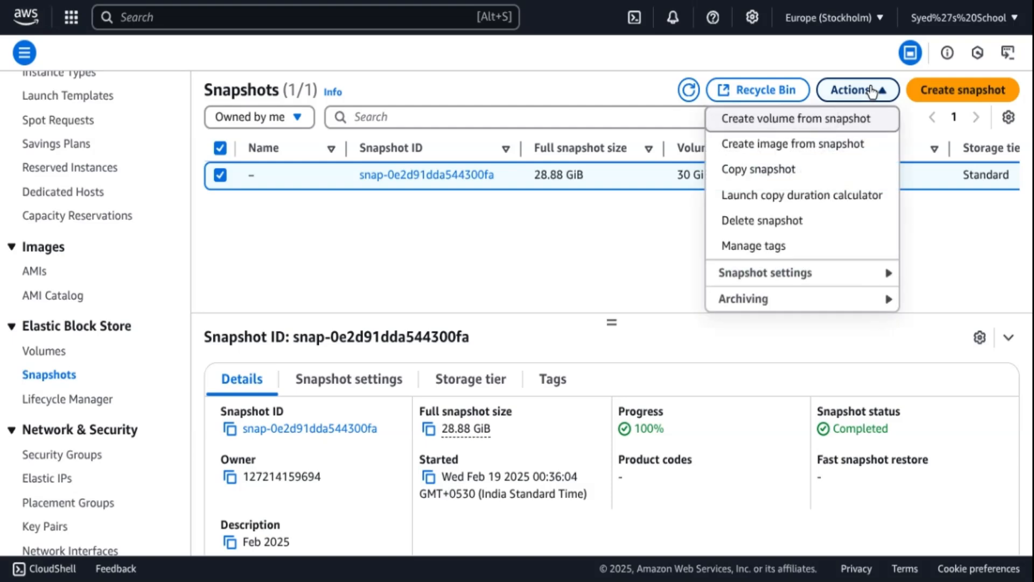